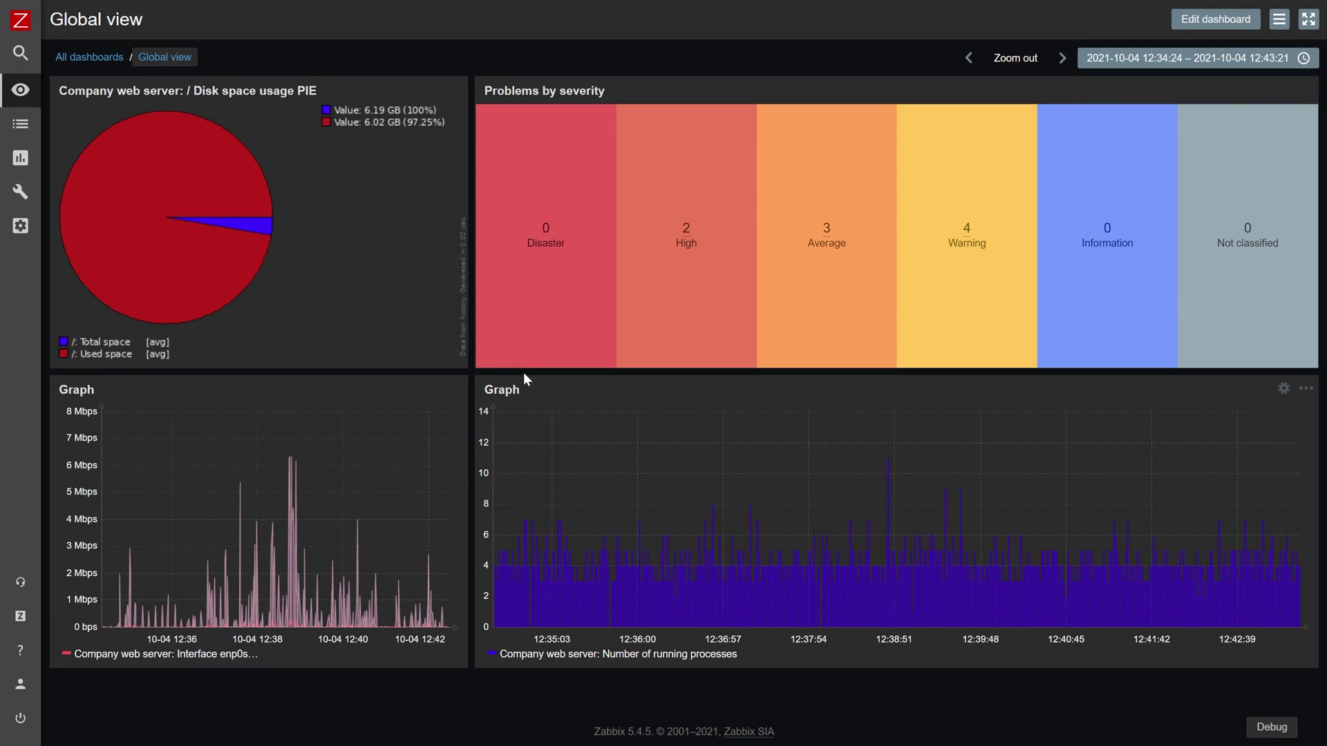
# Step: Expand the Configuration section in the Zabbix sidebar
pyautogui.click(20, 193)
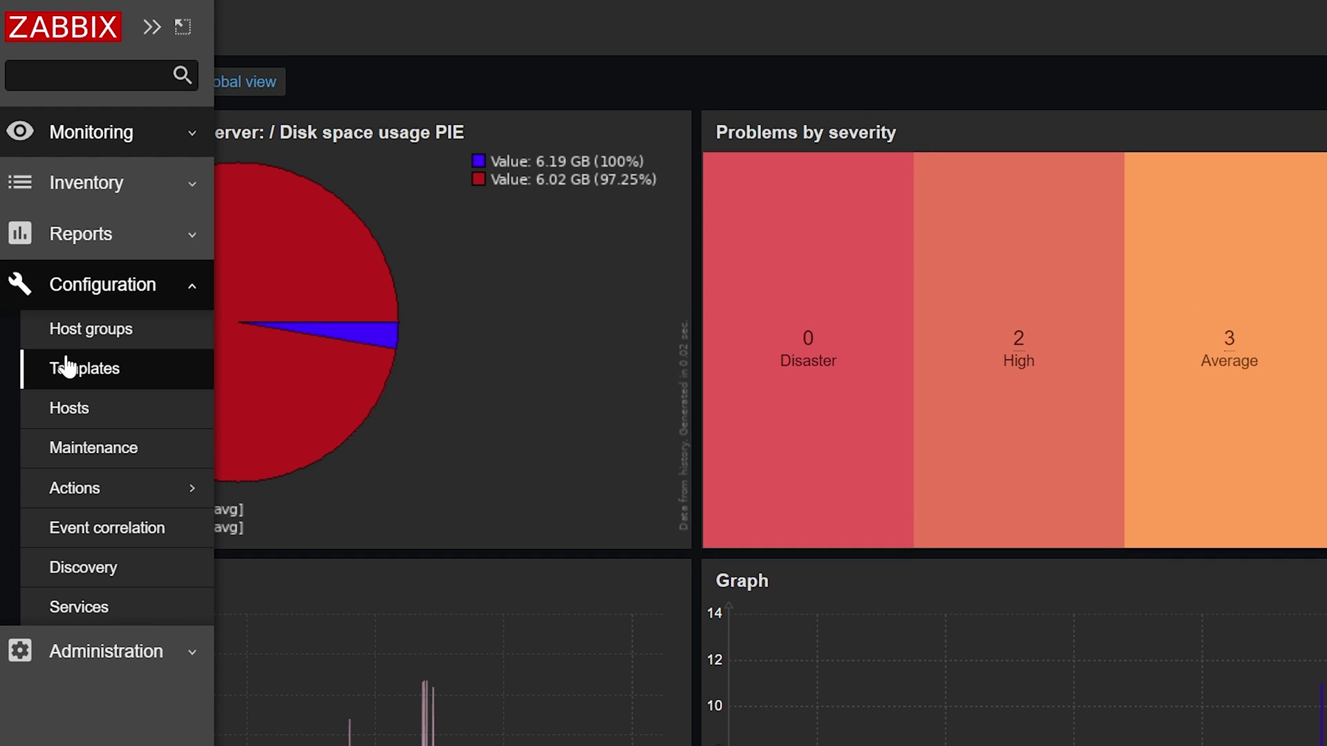
# Step: Show the Zabbix templates list, then open db/mysql_agent/template_db_mysql_agent.yaml in Bitbucket
pyautogui.click(66, 366)
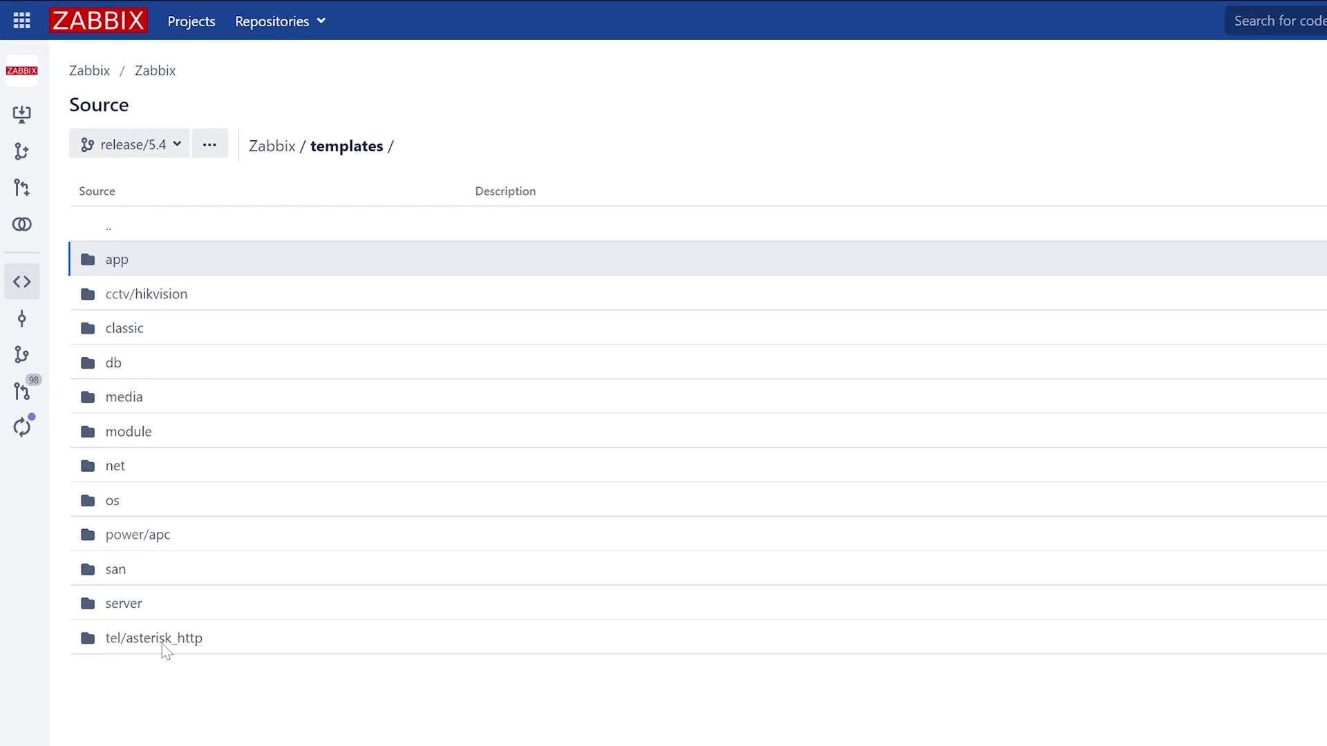
pyautogui.click(138, 441)
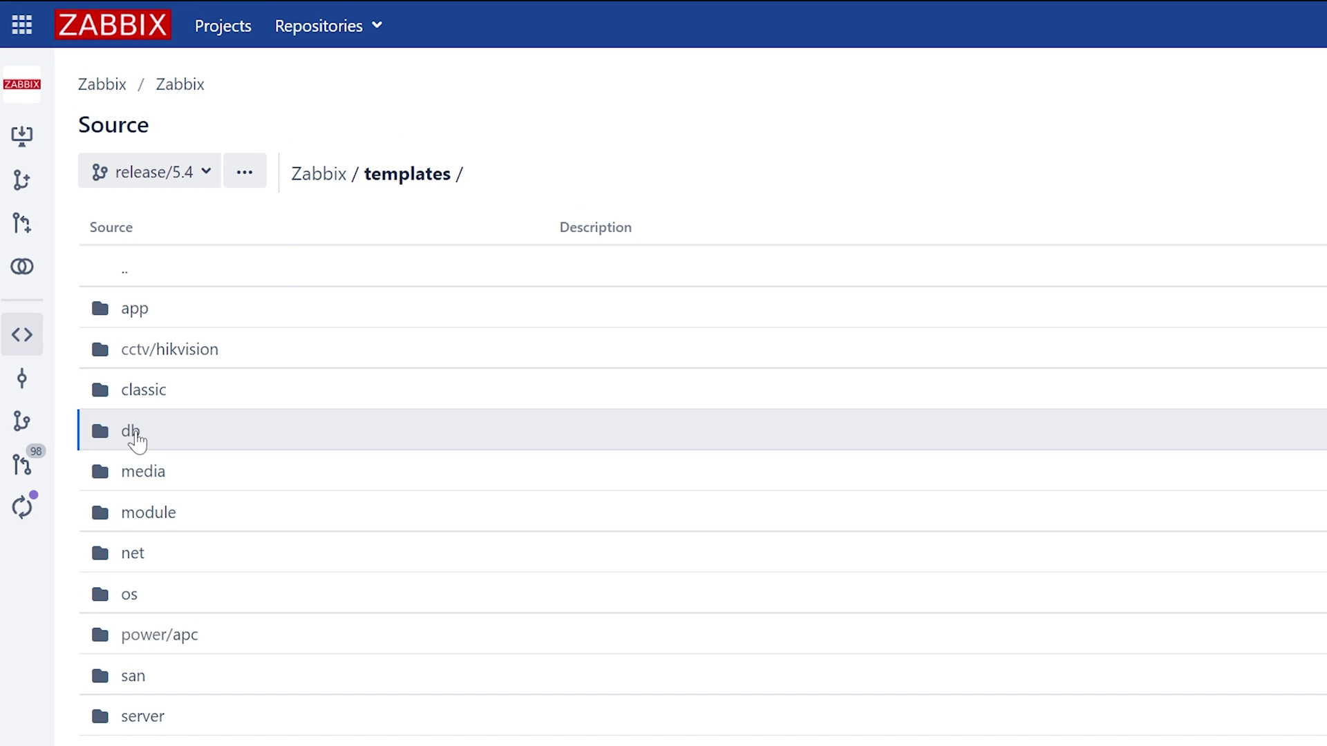
pyautogui.click(136, 441)
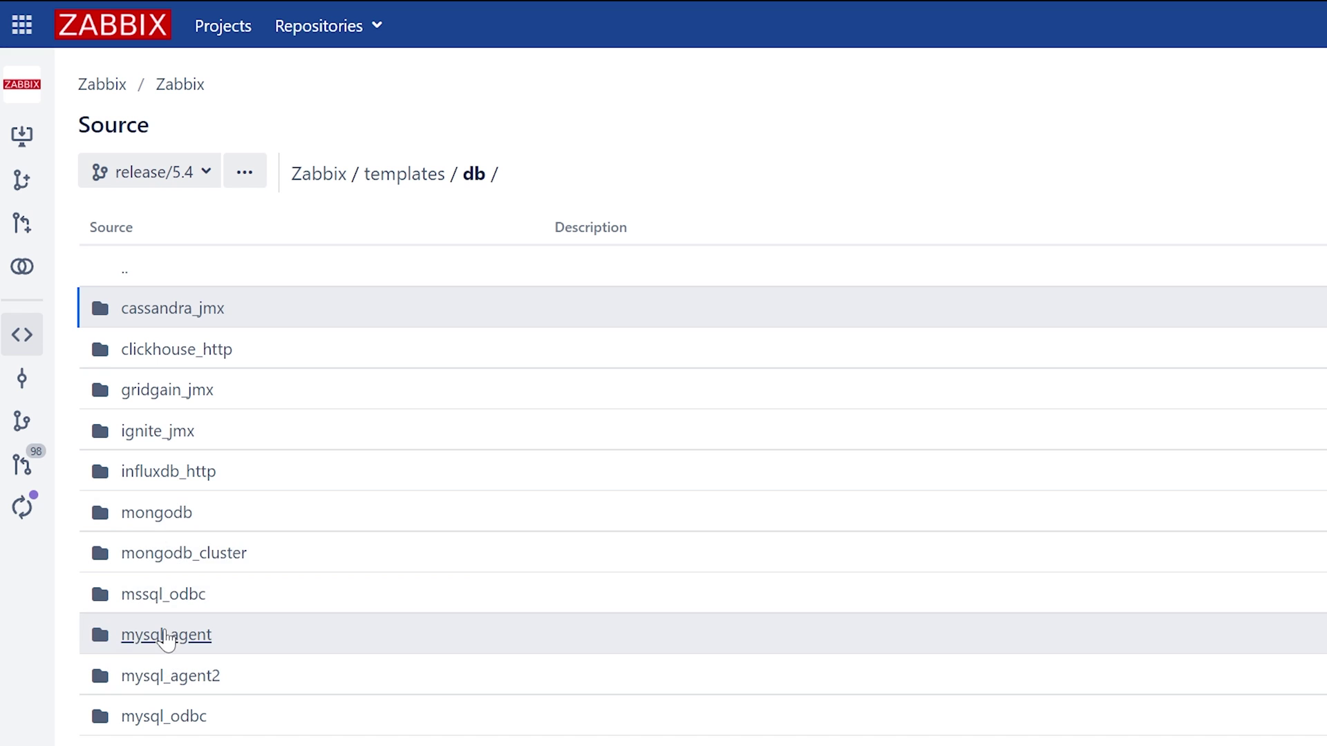
pyautogui.click(168, 635)
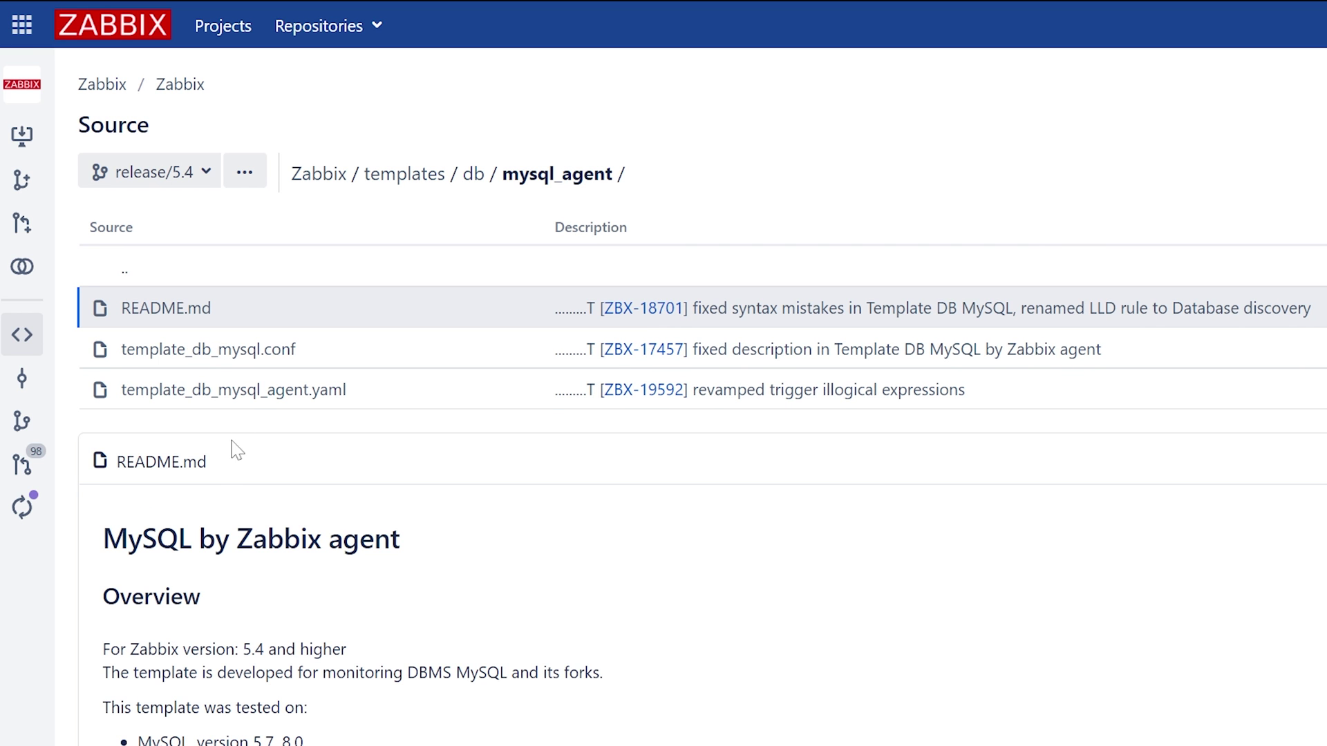
pyautogui.click(247, 395)
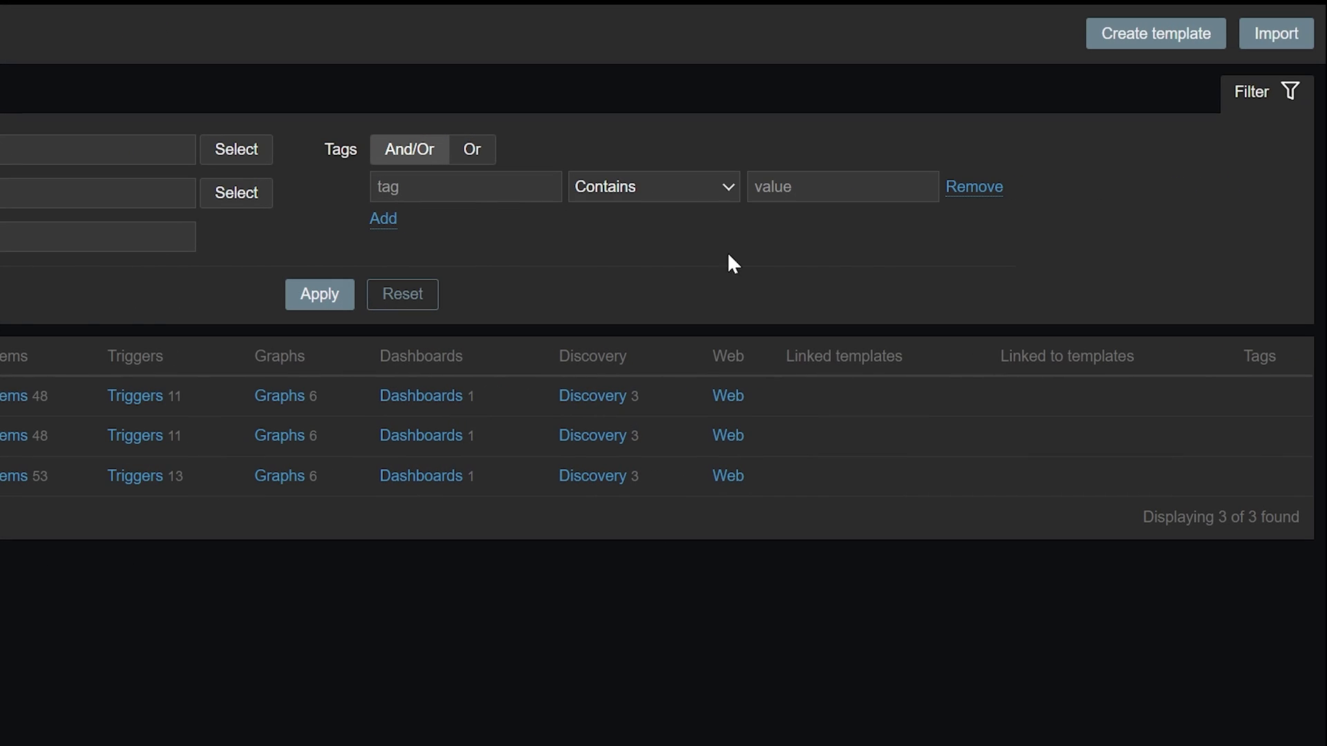
# Step: Open the Import dialog from the Zabbix Templates page
pyautogui.click(1273, 40)
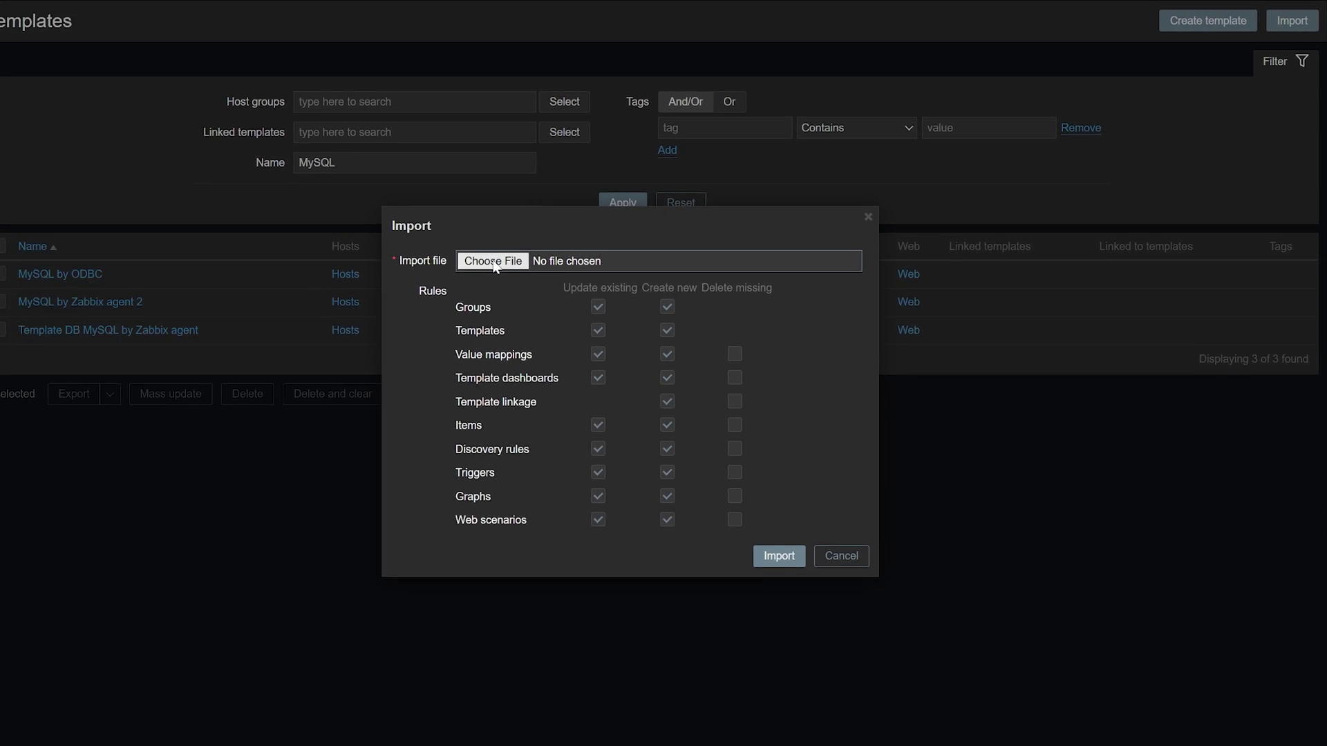
# Step: Select template_db_mysql_agent.yaml for import and toggle the Items update and create rules
pyautogui.click(533, 249)
pyautogui.doubleClick(298, 122)
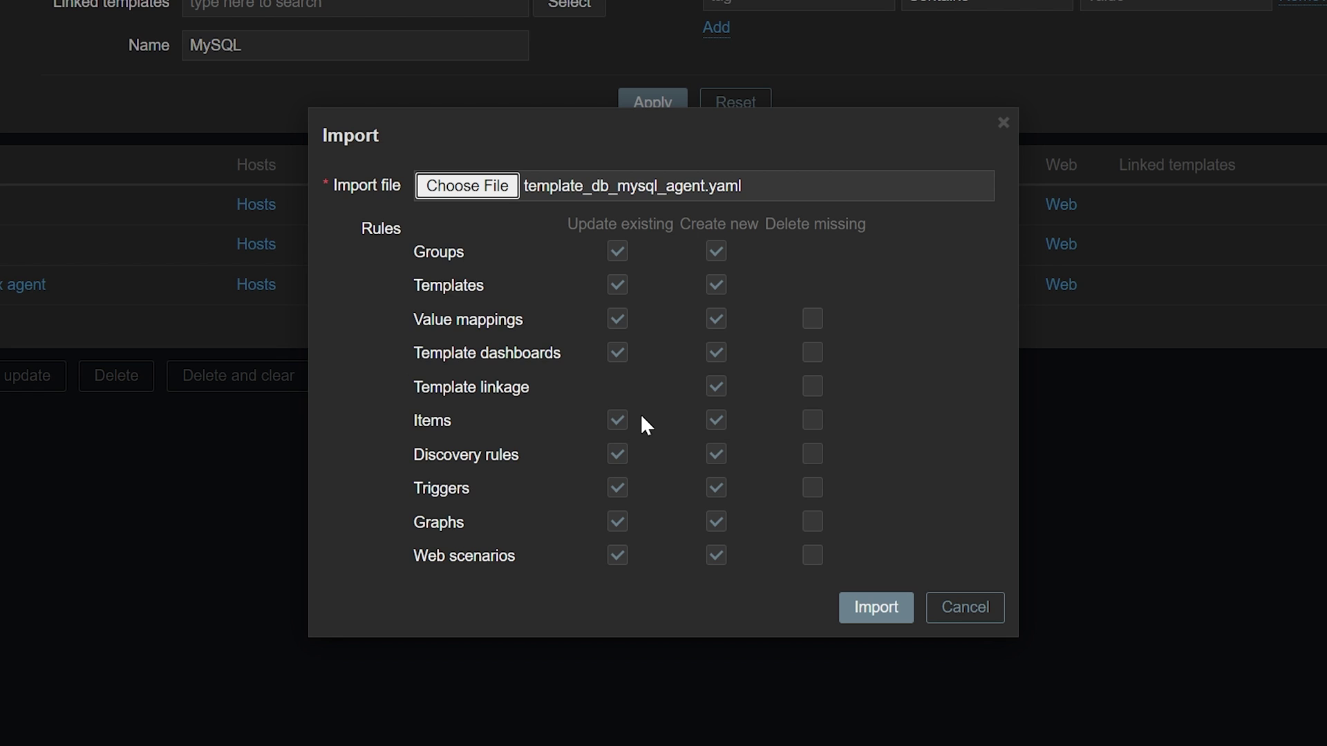
pyautogui.click(618, 420)
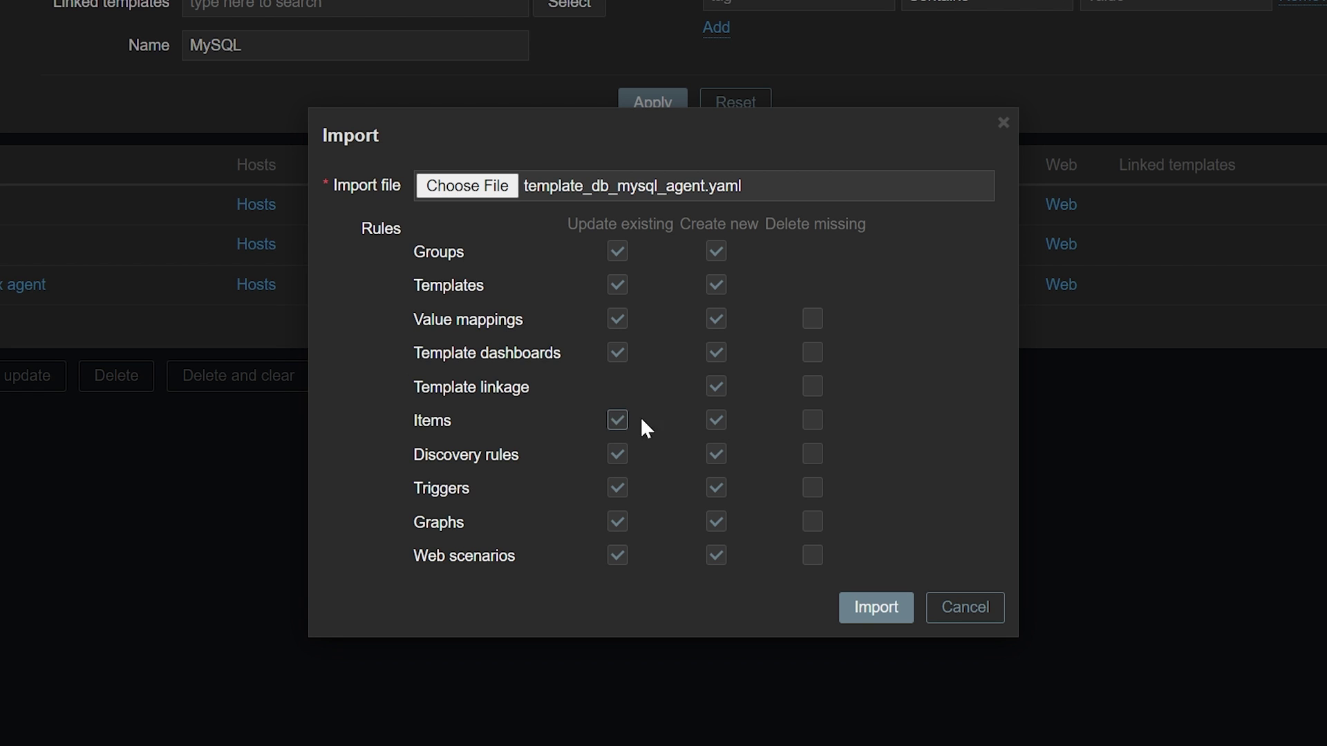
pyautogui.click(712, 414)
pyautogui.click(812, 386)
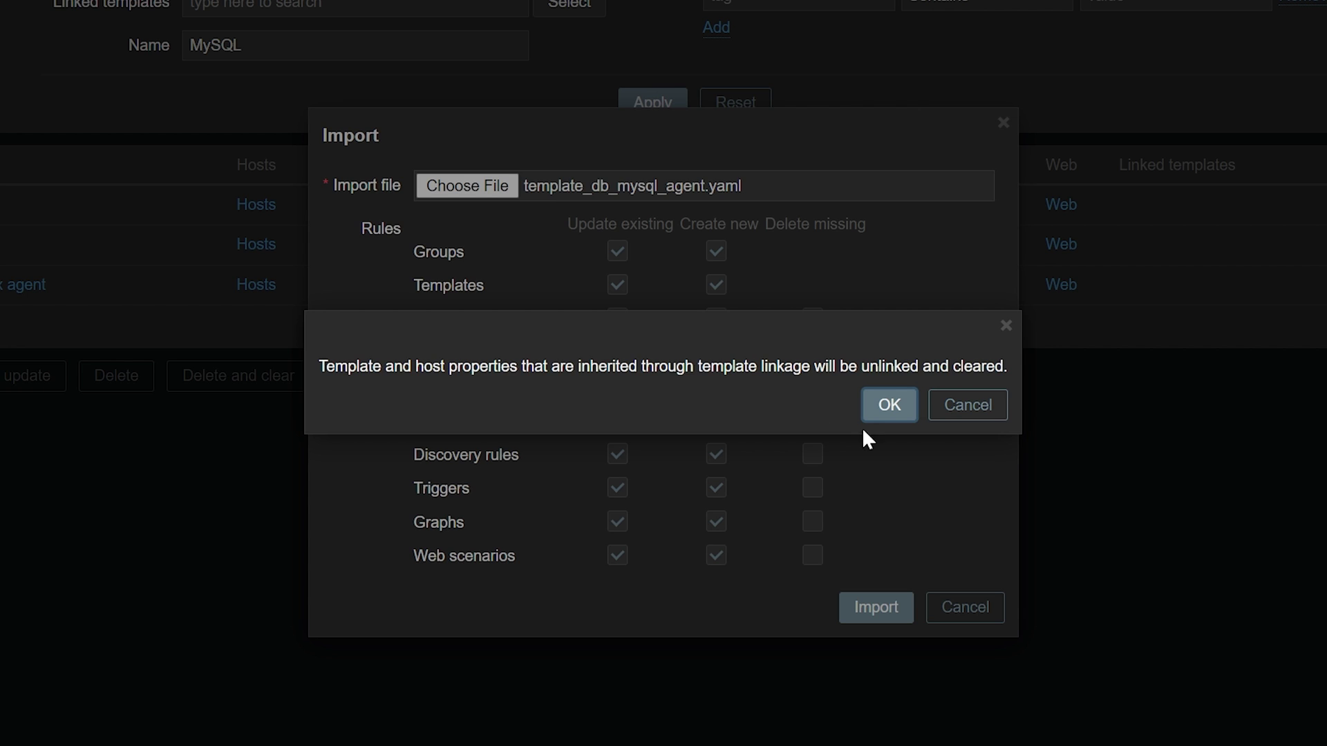
pyautogui.click(963, 408)
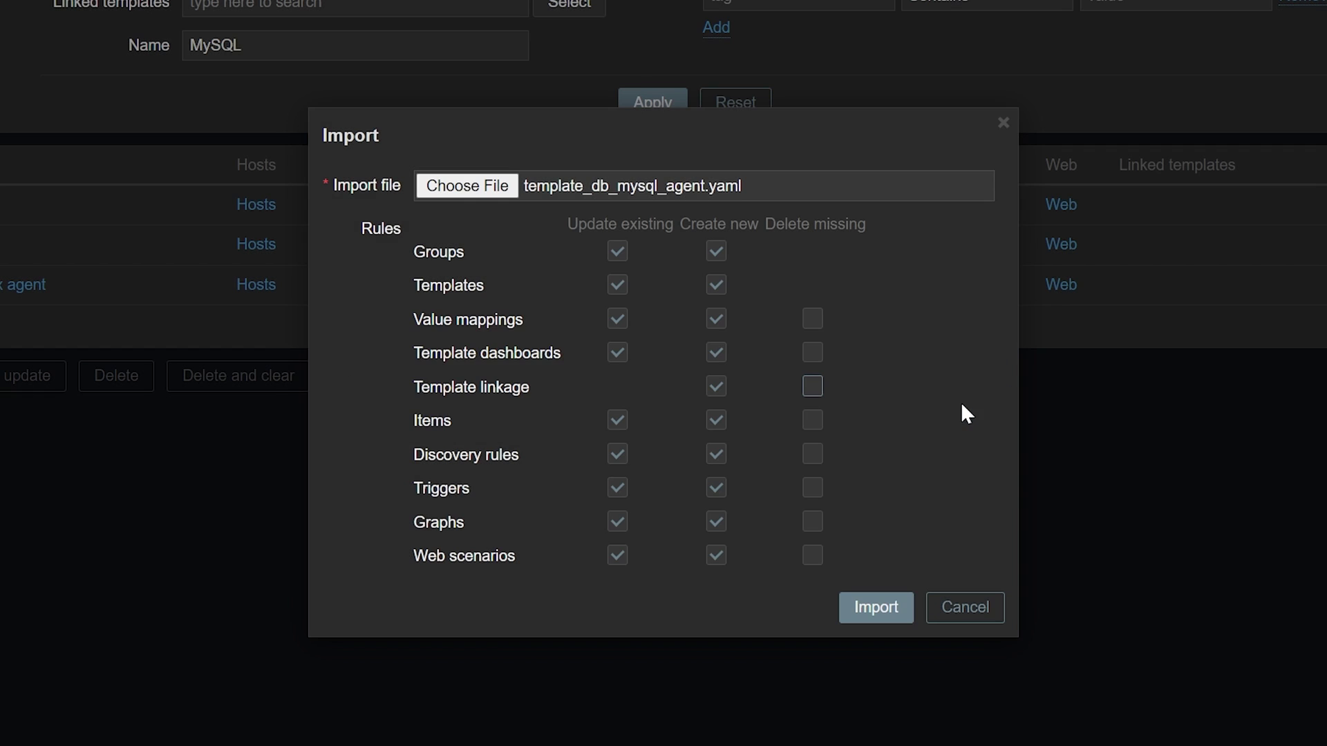
# Step: Review the template, aborted-connections trigger and Databases discovery diffs, then confirm the import
pyautogui.click(878, 587)
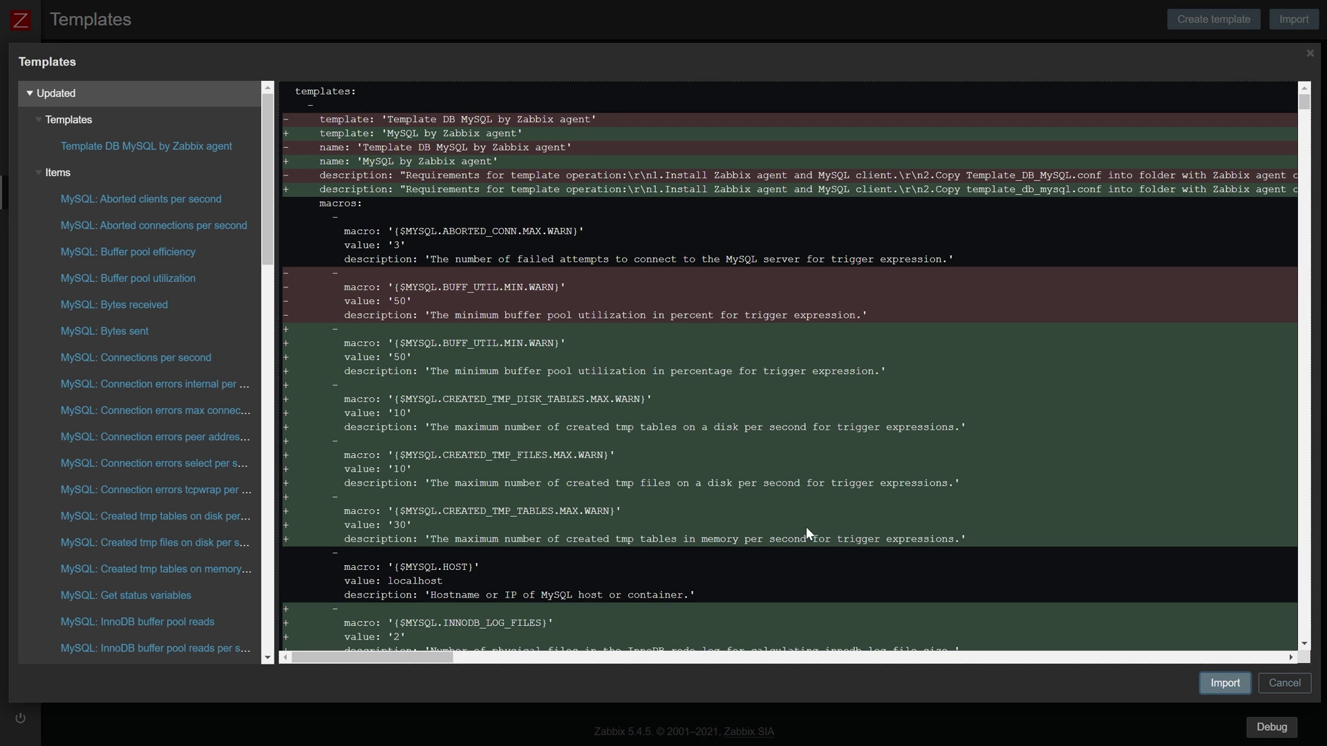
pyautogui.click(215, 148)
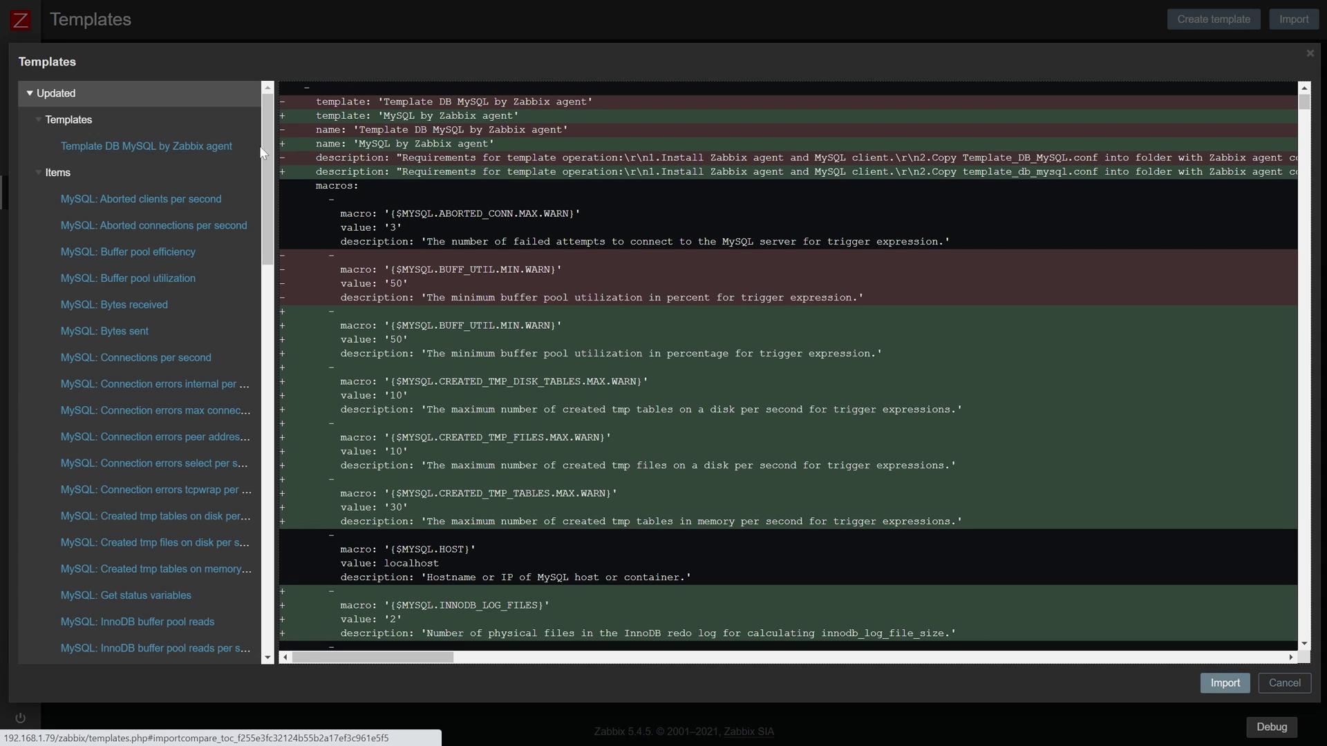
pyautogui.moveTo(268, 157); pyautogui.dragTo(277, 332)
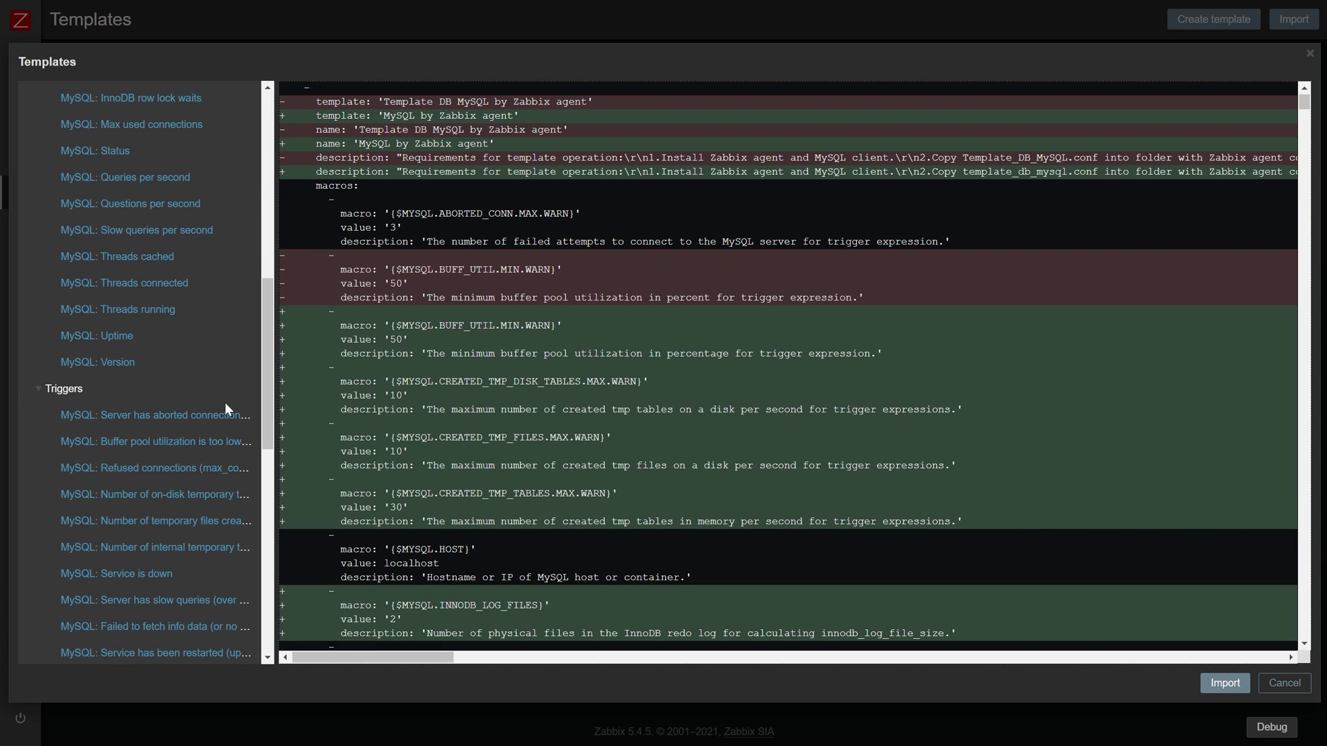
pyautogui.click(224, 416)
pyautogui.moveTo(267, 388); pyautogui.dragTo(264, 493)
pyautogui.click(148, 382)
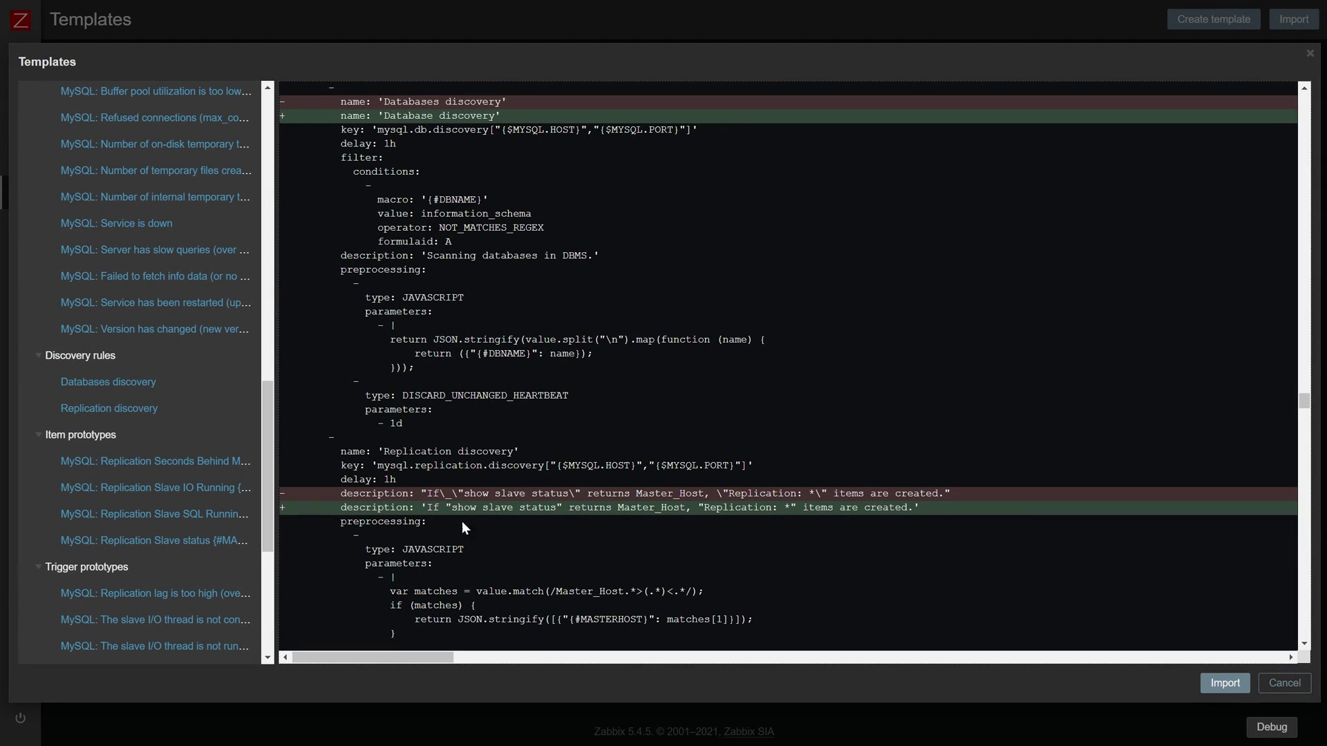
pyautogui.click(1210, 688)
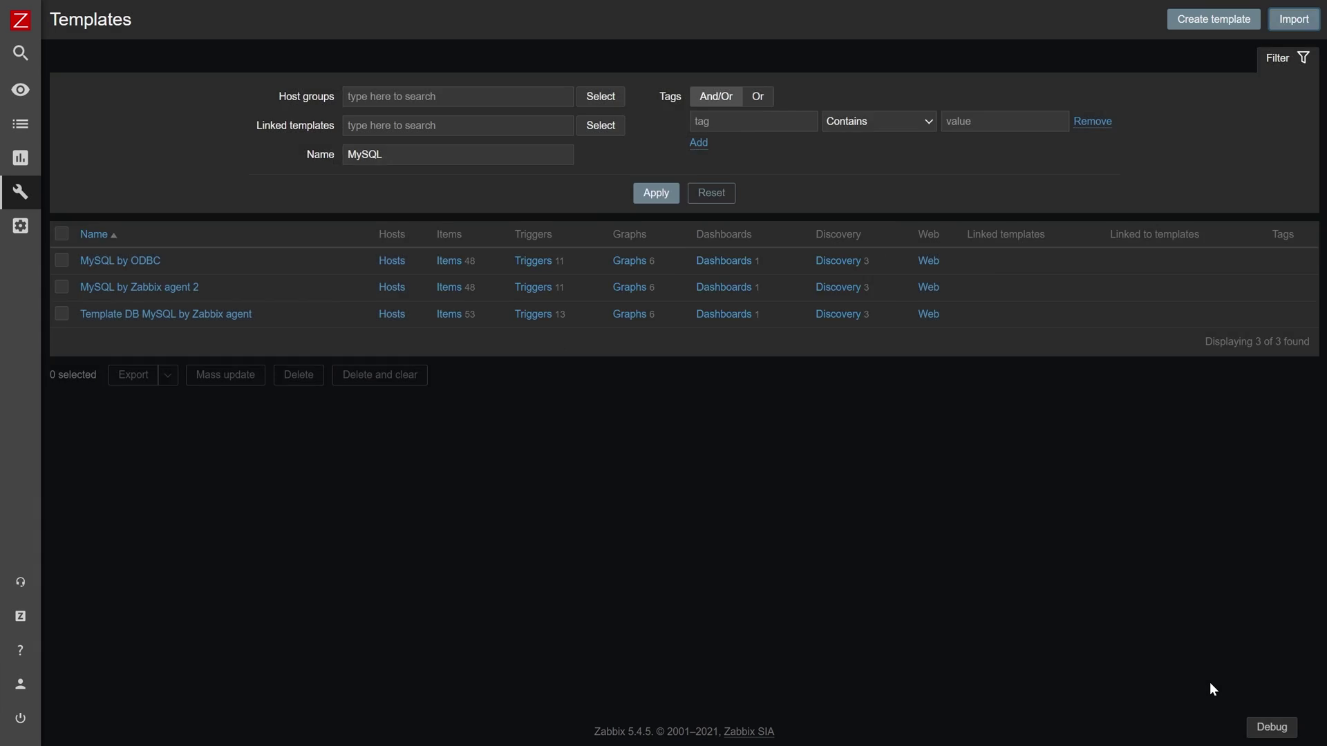